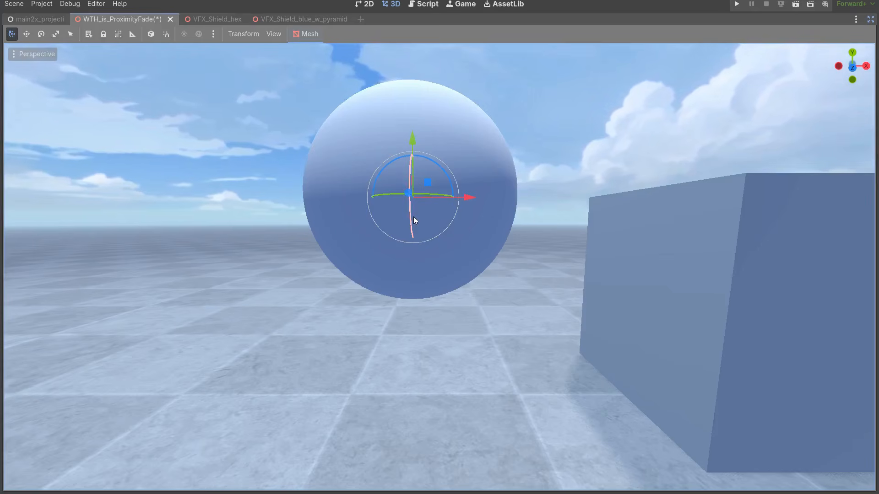
Lower the selected sphere until it intersects the tiled floor.
{"action": "left_click_drag", "start_coordinate": [413, 133], "coordinate": [428, 166]}
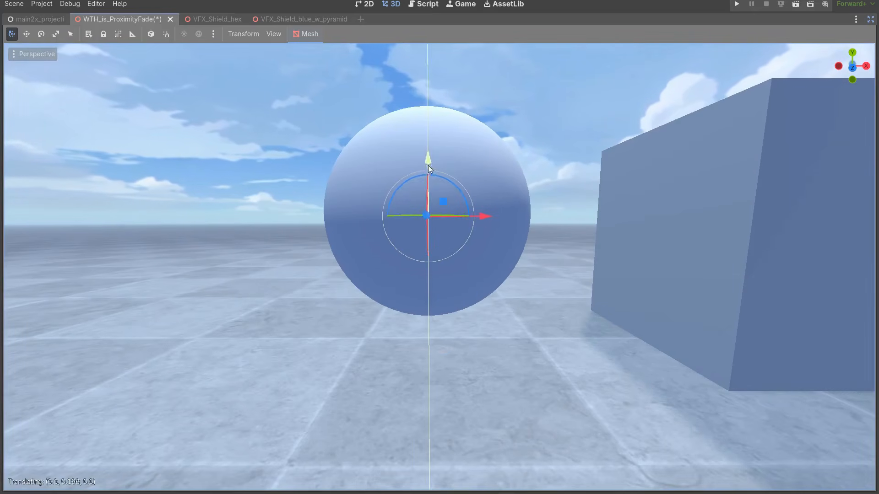
{"action": "middle_click_drag", "start_coordinate": [444, 173], "coordinate": [433, 179], "text": "shift"}
{"action": "left_click_drag", "start_coordinate": [414, 166], "coordinate": [405, 254]}
{"action": "scroll", "coordinate": [432, 301], "scroll_direction": "down", "scroll_amount": 6}
Move the sphere up and over so that it intersects the upper part of the cube.
{"action": "middle_click_drag", "start_coordinate": [432, 301], "coordinate": [416, 325]}
{"action": "left_click_drag", "start_coordinate": [415, 328], "coordinate": [586, 222]}
{"action": "middle_click_drag", "start_coordinate": [641, 257], "coordinate": [533, 275], "text": "shift"}
{"action": "scroll", "coordinate": [566, 261], "scroll_direction": "up", "scroll_amount": 4}
{"action": "middle_click_drag", "start_coordinate": [534, 274], "coordinate": [535, 276]}
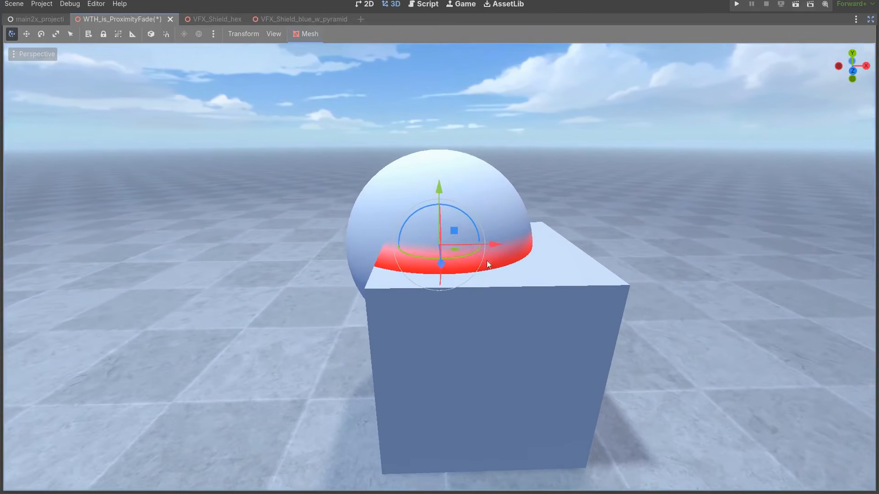
Open the sphere's shader graph, enlarge it, and examine the two ColorConstant nodes, the Mix node and the ProximityFade node.
{"action": "left_click", "coordinate": [320, 493]}
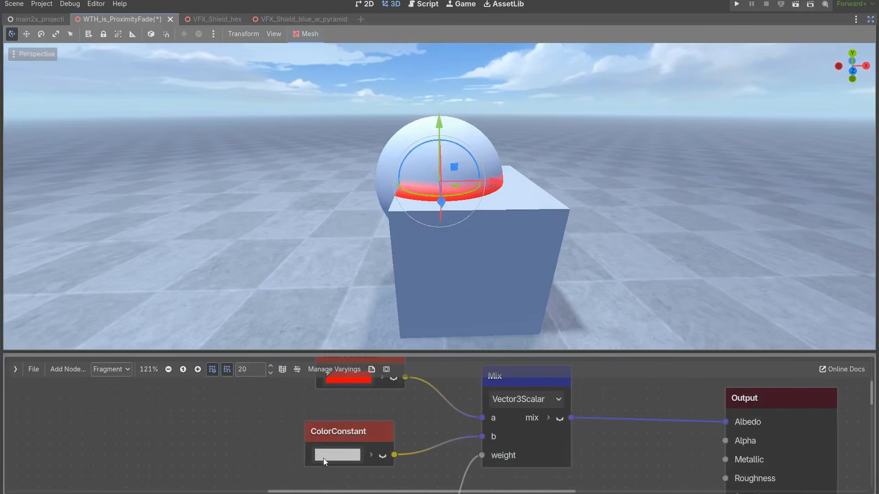
{"action": "left_click_drag", "start_coordinate": [455, 351], "coordinate": [455, 157]}
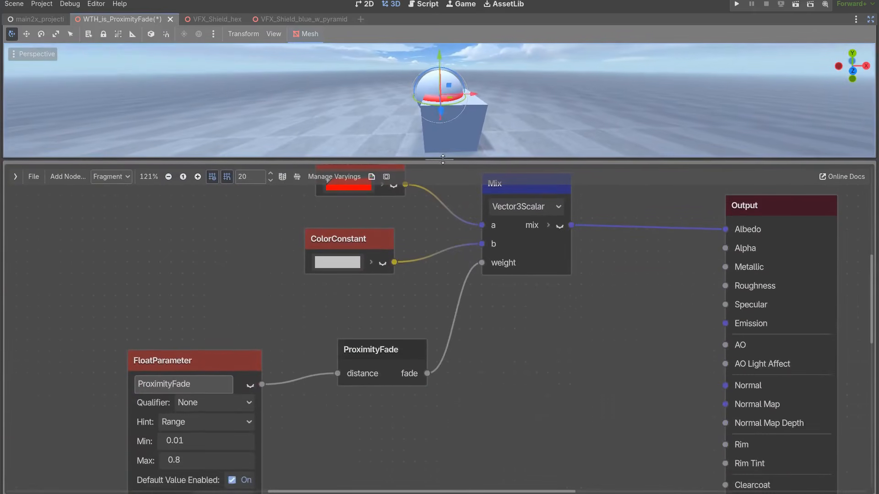
{"action": "scroll", "coordinate": [522, 353], "scroll_direction": "down", "scroll_amount": 2}
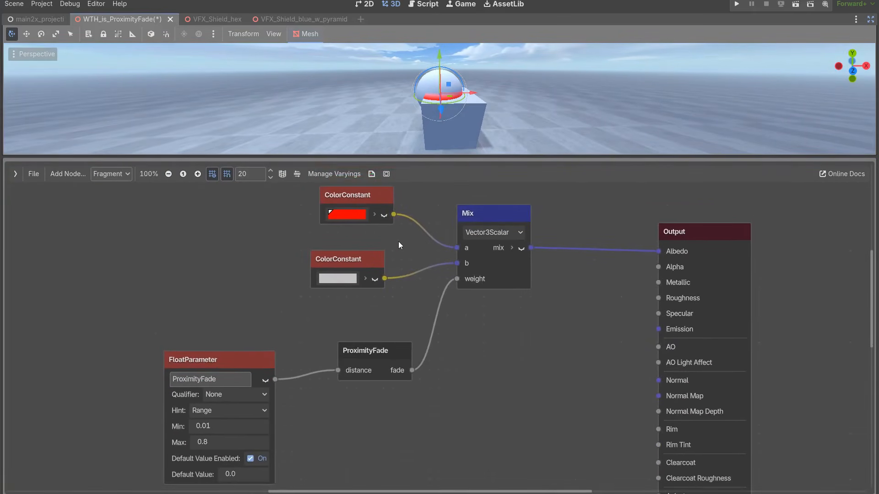
{"action": "left_click", "coordinate": [367, 201]}
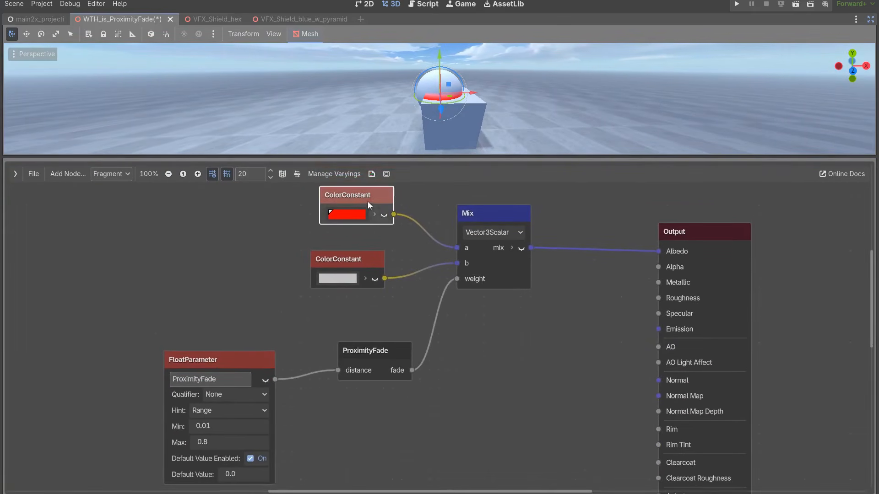
{"action": "left_click", "coordinate": [363, 262]}
{"action": "left_click", "coordinate": [484, 218]}
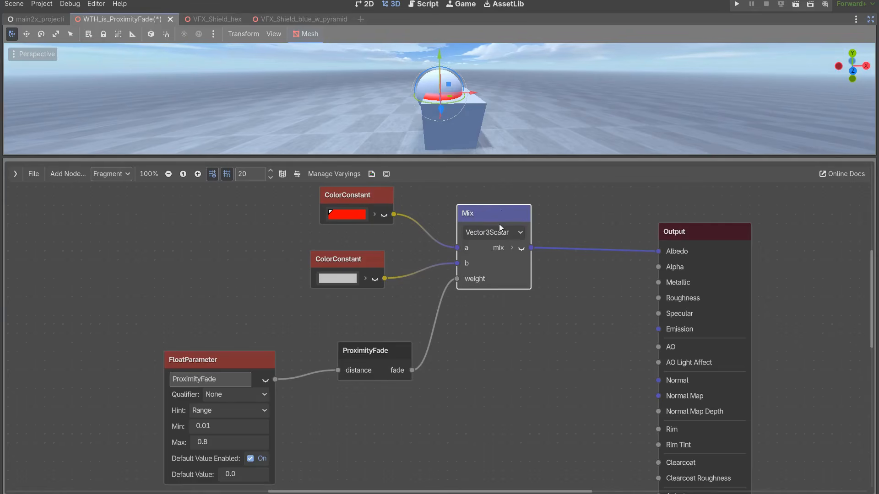
{"action": "left_click", "coordinate": [387, 356]}
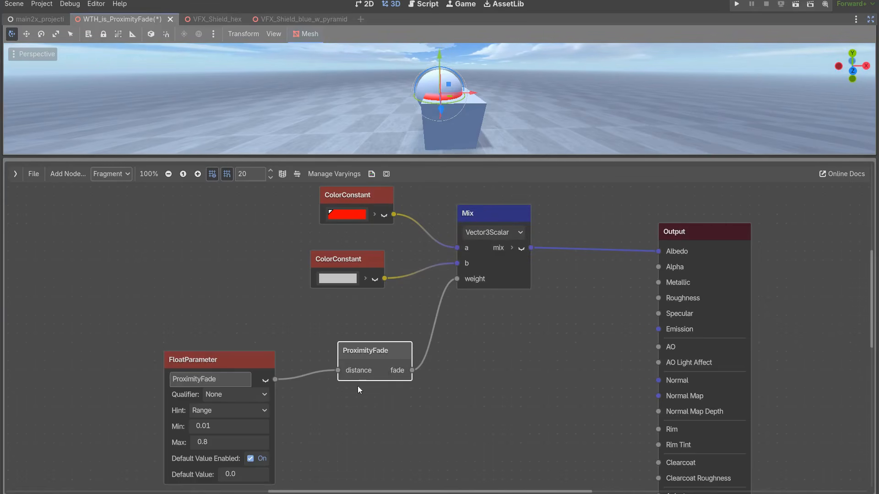
Disconnect the FloatParameter from the ProximityFade node's distance input to check its default value, and reconnect it.
{"action": "scroll", "coordinate": [352, 383], "scroll_direction": "up", "scroll_amount": 2}
{"action": "scroll", "coordinate": [345, 383], "scroll_direction": "up", "scroll_amount": 1}
{"action": "left_click_drag", "start_coordinate": [334, 366], "coordinate": [298, 393]}
{"action": "left_click", "coordinate": [357, 368]}
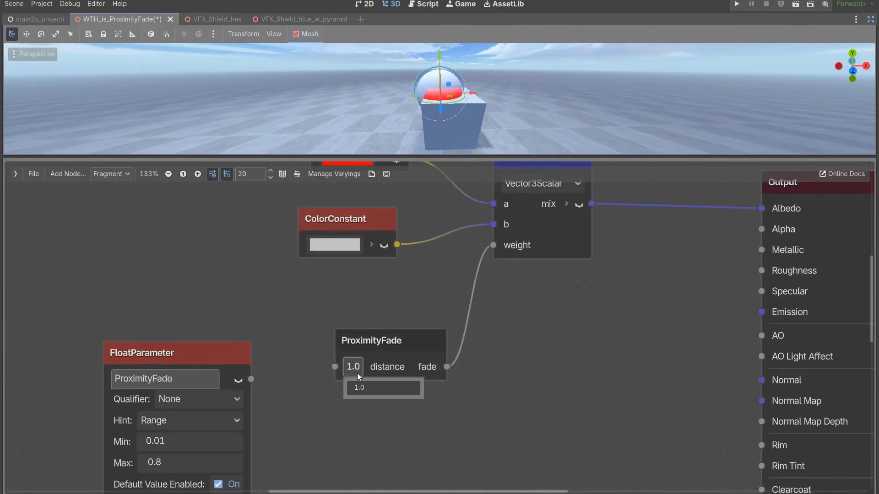
{"action": "double_click", "coordinate": [360, 388]}
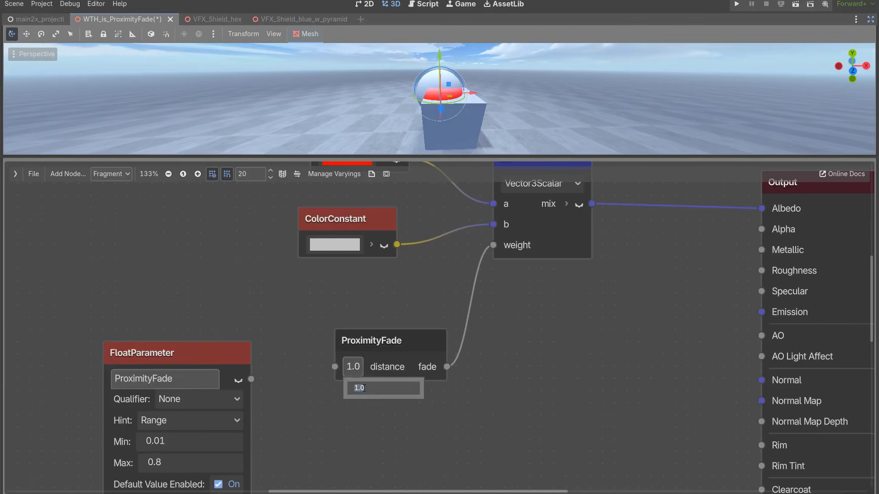
{"action": "left_click", "coordinate": [369, 402]}
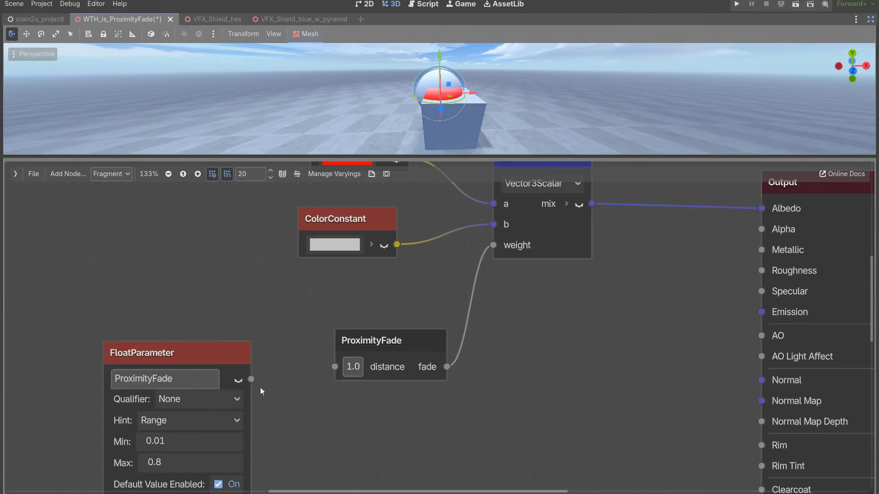
{"action": "left_click_drag", "start_coordinate": [304, 381], "coordinate": [332, 367]}
Enlarge the 3D viewport, leave distraction-free mode, and examine the red band where the sphere meets the cube.
{"action": "scroll", "coordinate": [435, 303], "scroll_direction": "down", "scroll_amount": 2}
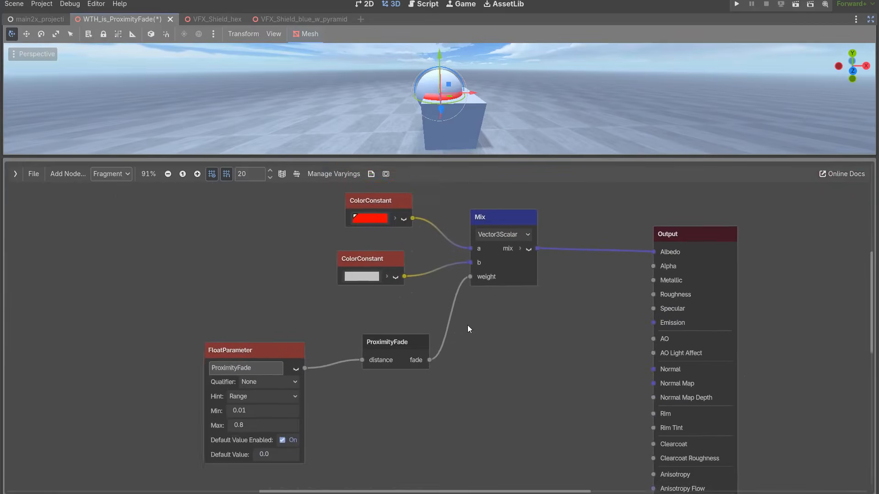
{"action": "scroll", "coordinate": [335, 373], "scroll_direction": "up", "scroll_amount": 3}
{"action": "scroll", "coordinate": [386, 345], "scroll_direction": "down", "scroll_amount": 2}
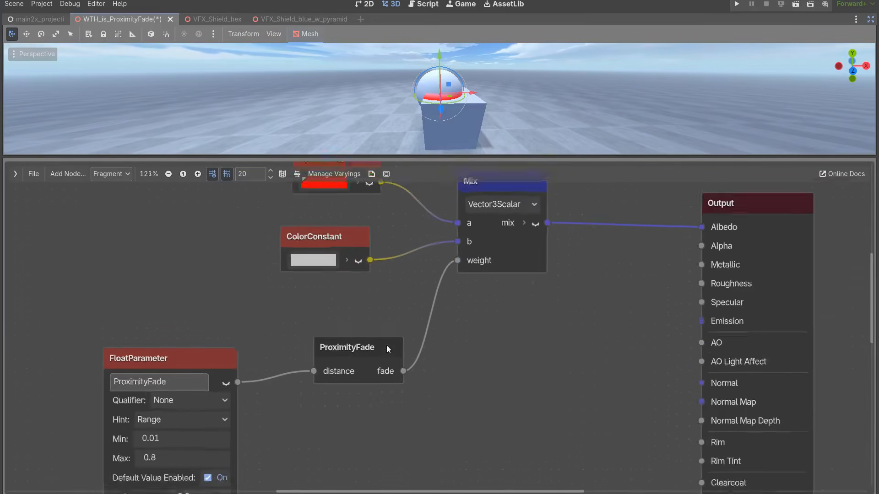
{"action": "middle_click_drag", "start_coordinate": [409, 313], "coordinate": [372, 337]}
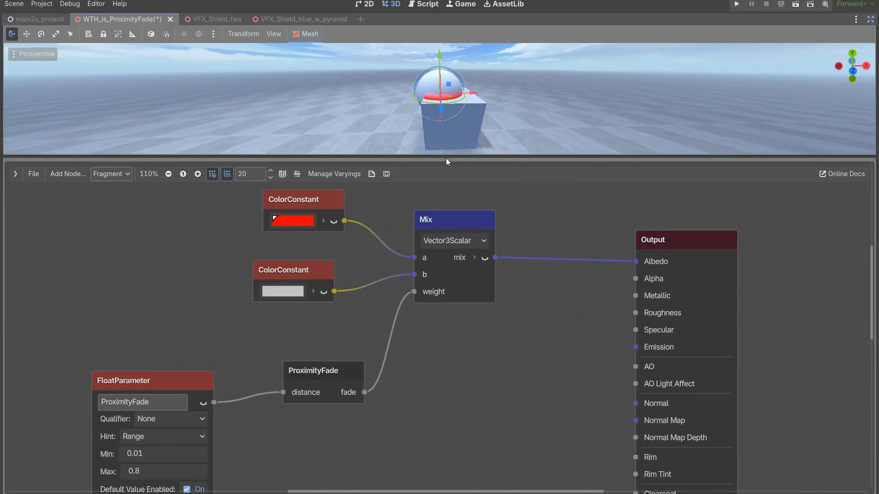
{"action": "left_click_drag", "start_coordinate": [446, 158], "coordinate": [446, 336]}
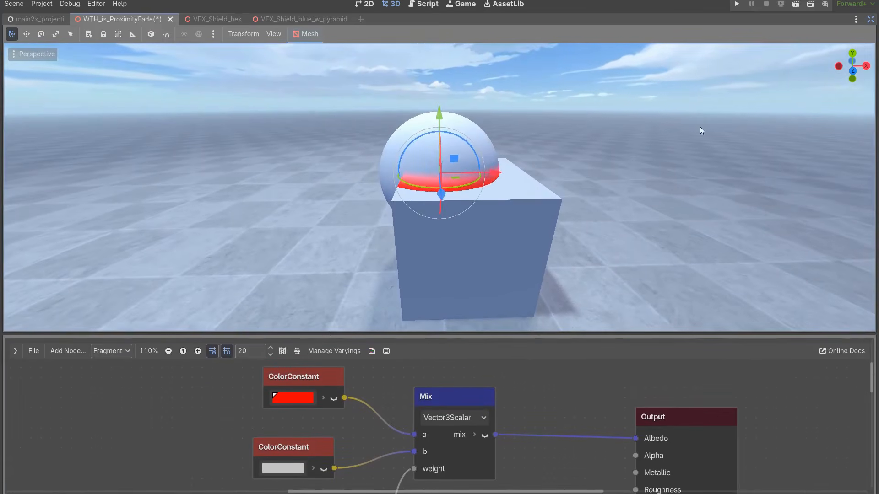
{"action": "left_click", "coordinate": [871, 20]}
{"action": "scroll", "coordinate": [545, 174], "scroll_direction": "up", "scroll_amount": 3}
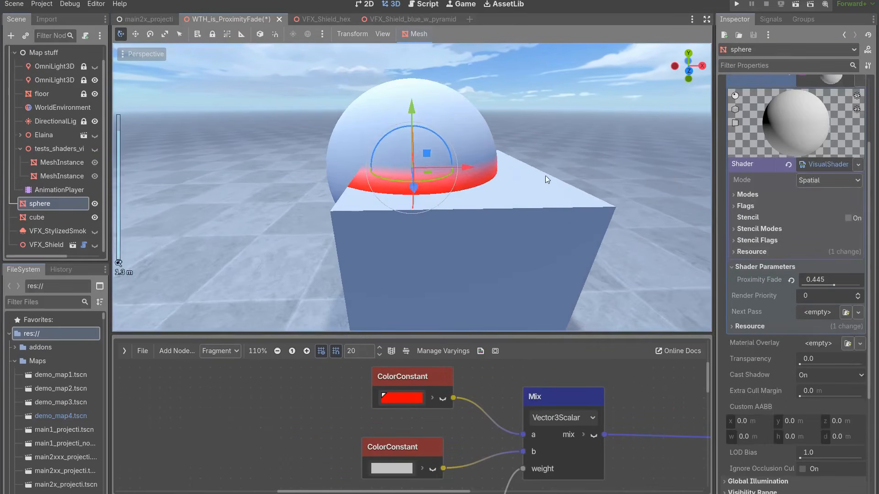
{"action": "scroll", "coordinate": [524, 187], "scroll_direction": "up", "scroll_amount": 5}
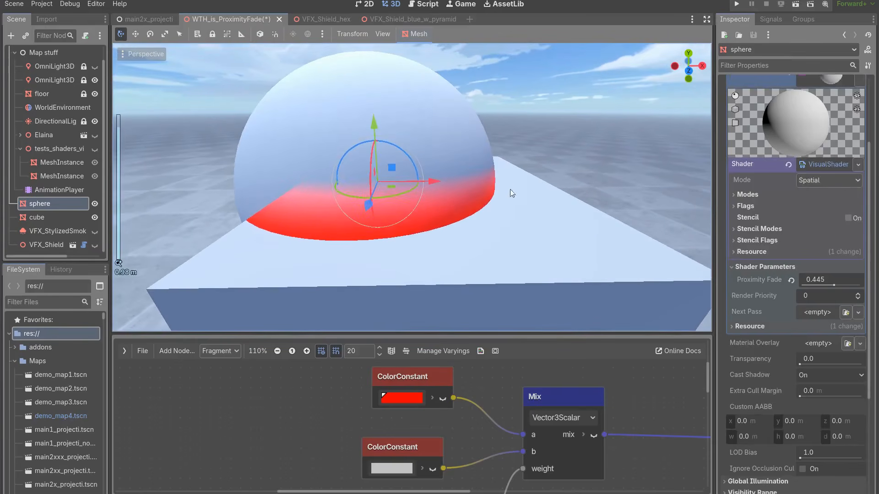
Inspect the edge of the red band and lower the sphere's Proximity Fade shader parameter to 0.333.
{"action": "mouse_move", "coordinate": [833, 285]}
{"action": "left_mouse_down"}
{"action": "mouse_move", "coordinate": [813, 284]}
{"action": "mouse_move", "coordinate": [849, 286]}
{"action": "mouse_move", "coordinate": [831, 284]}
{"action": "left_mouse_up"}
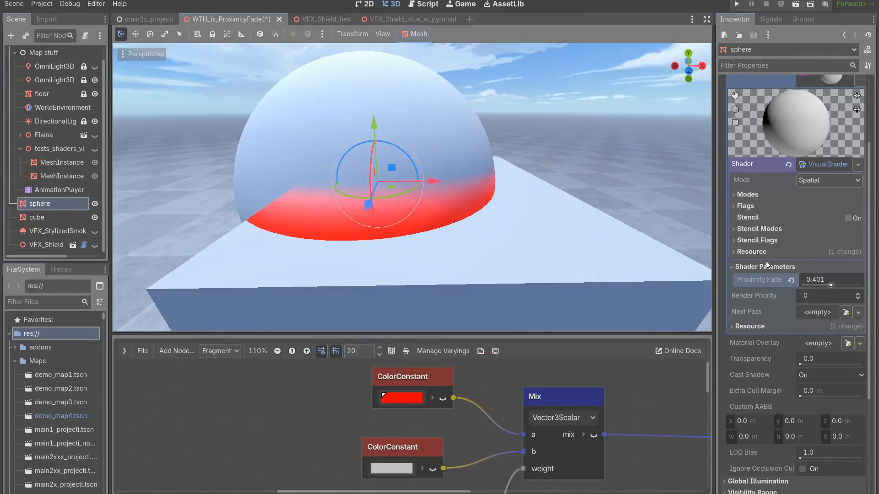
{"action": "scroll", "coordinate": [546, 215], "scroll_direction": "up", "scroll_amount": 4}
{"action": "scroll", "coordinate": [514, 203], "scroll_direction": "down", "scroll_amount": 1}
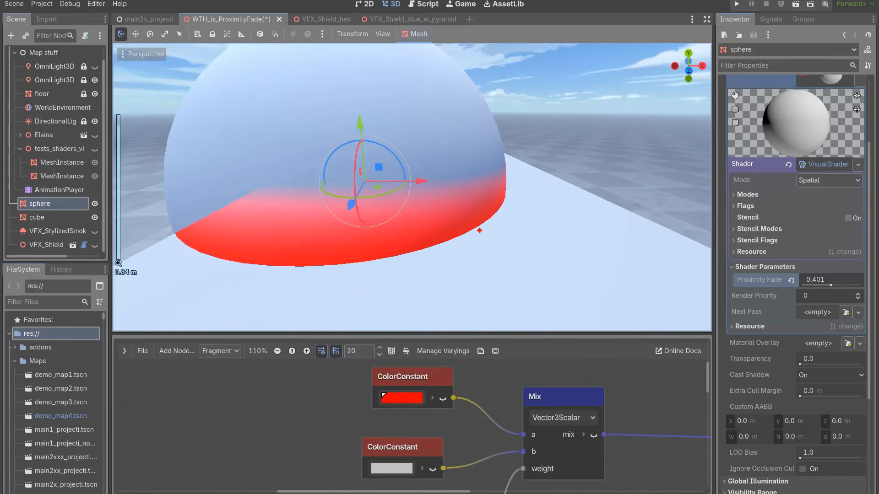
{"action": "left_click_drag", "start_coordinate": [479, 230], "coordinate": [488, 229]}
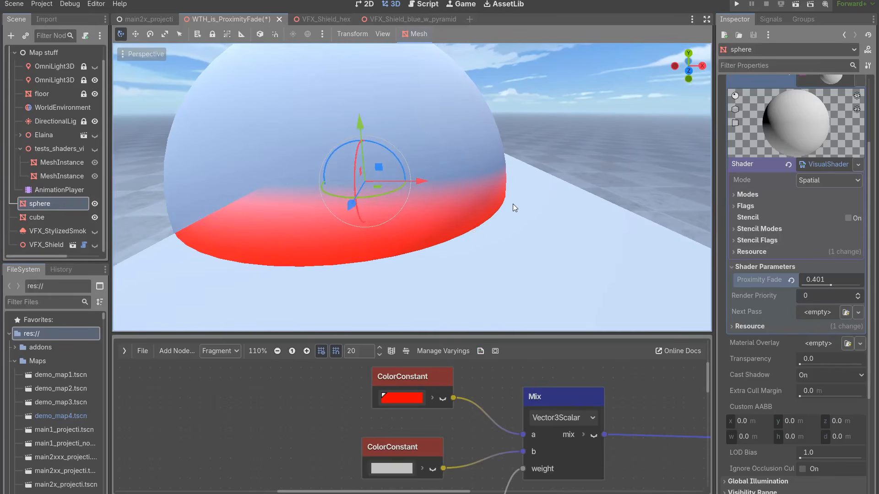
{"action": "left_click_drag", "start_coordinate": [513, 199], "coordinate": [520, 110]}
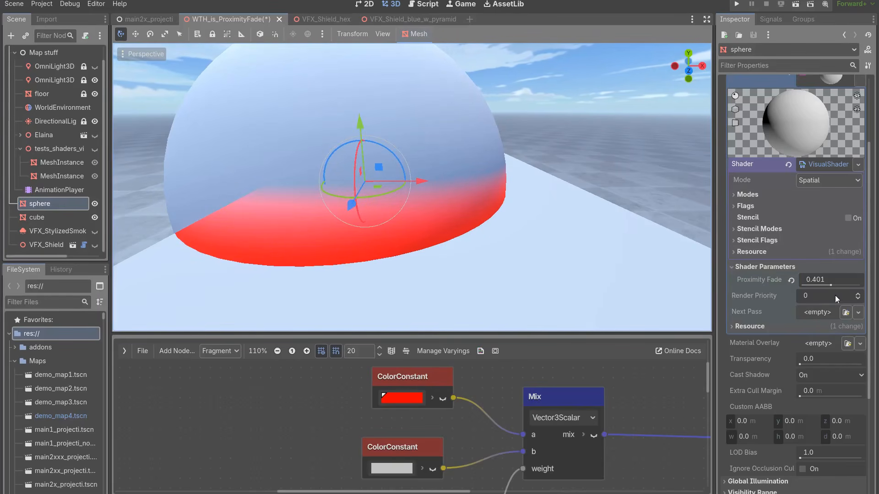
{"action": "mouse_move", "coordinate": [831, 287]}
{"action": "left_mouse_down"}
{"action": "mouse_move", "coordinate": [856, 281]}
{"action": "mouse_move", "coordinate": [806, 282]}
{"action": "mouse_move", "coordinate": [856, 276]}
{"action": "mouse_move", "coordinate": [803, 278]}
{"action": "mouse_move", "coordinate": [858, 274]}
{"action": "mouse_move", "coordinate": [826, 282]}
{"action": "left_mouse_up"}
Shift the sphere slightly along the cube's edge and examine the narrower red intersection band up close.
{"action": "scroll", "coordinate": [418, 222], "scroll_direction": "down", "scroll_amount": 11}
{"action": "middle_click_drag", "start_coordinate": [418, 222], "coordinate": [553, 154], "text": "shift"}
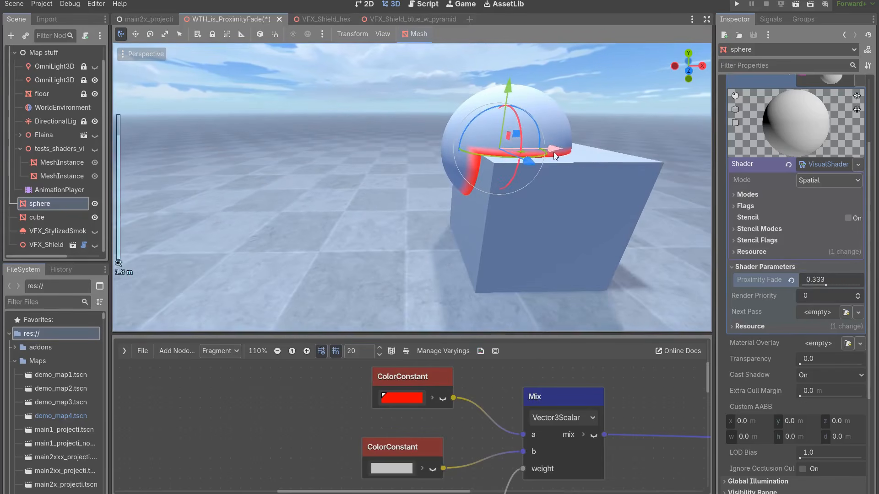
{"action": "left_click_drag", "start_coordinate": [520, 139], "coordinate": [490, 134]}
{"action": "scroll", "coordinate": [522, 184], "scroll_direction": "up", "scroll_amount": 8}
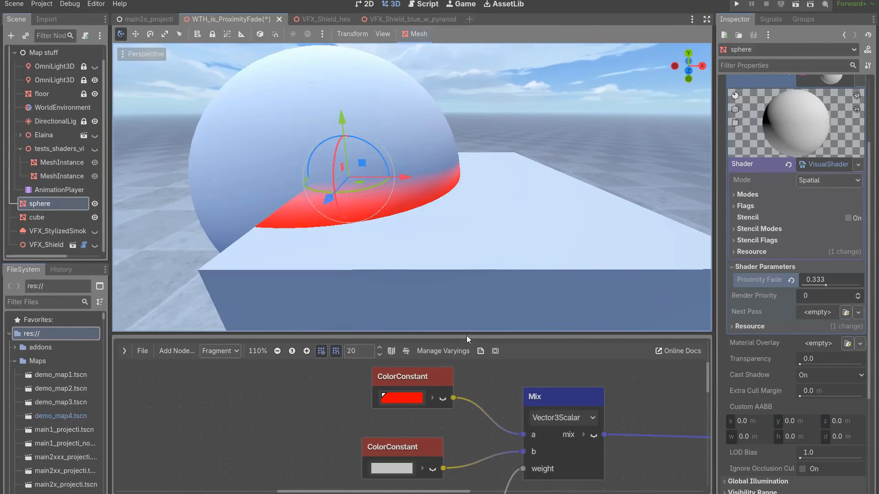
Enlarge the shader graph and select the ProximityFade node to examine its place in the Fragment function.
{"action": "left_click_drag", "start_coordinate": [466, 331], "coordinate": [465, 171]}
{"action": "scroll", "coordinate": [435, 284], "scroll_direction": "down", "scroll_amount": 2}
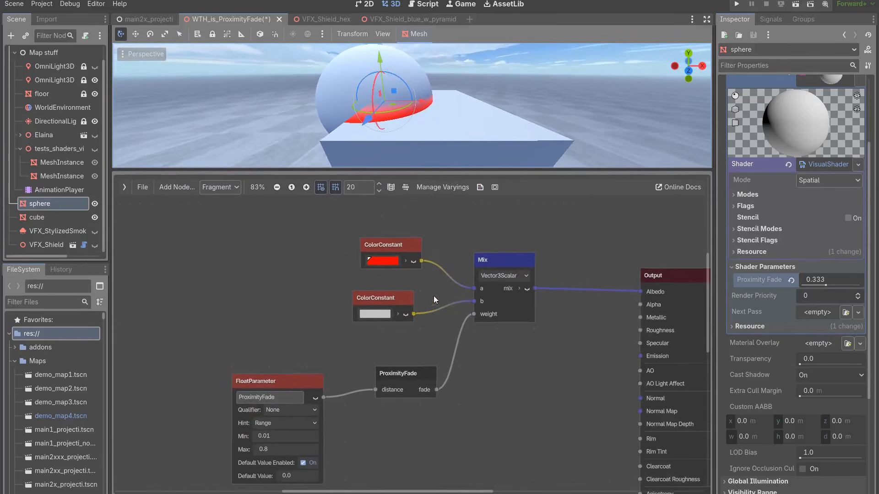
{"action": "middle_click_drag", "start_coordinate": [423, 364], "coordinate": [415, 352]}
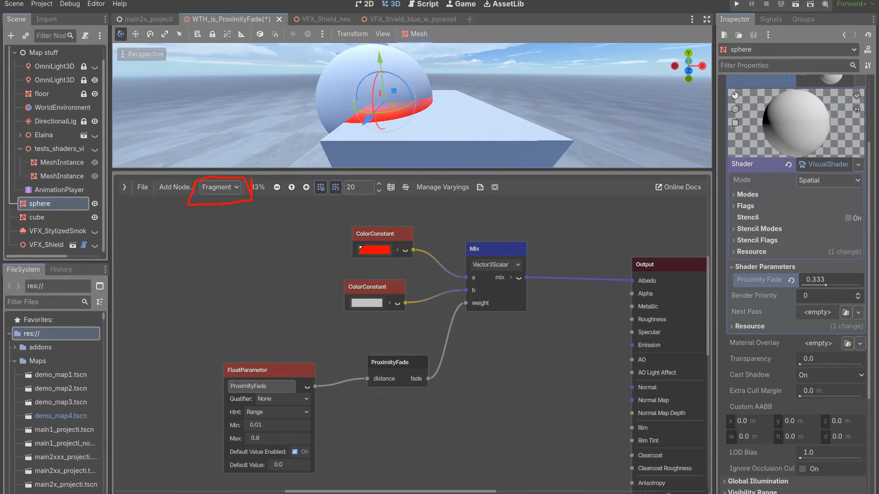
{"action": "left_click", "coordinate": [418, 369]}
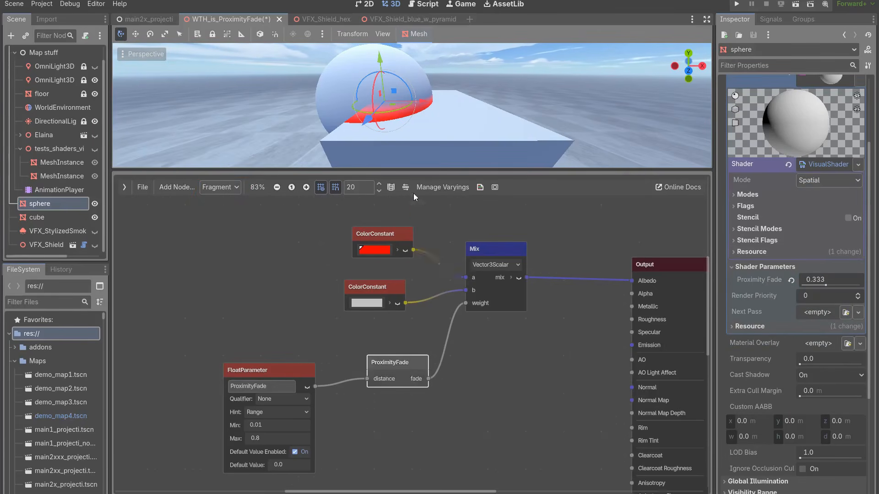
Enlarge the 3D viewport and move the sphere off the cube to the open floor area beside it.
{"action": "left_click_drag", "start_coordinate": [413, 185], "coordinate": [434, 368]}
{"action": "scroll", "coordinate": [395, 218], "scroll_direction": "down", "scroll_amount": 5}
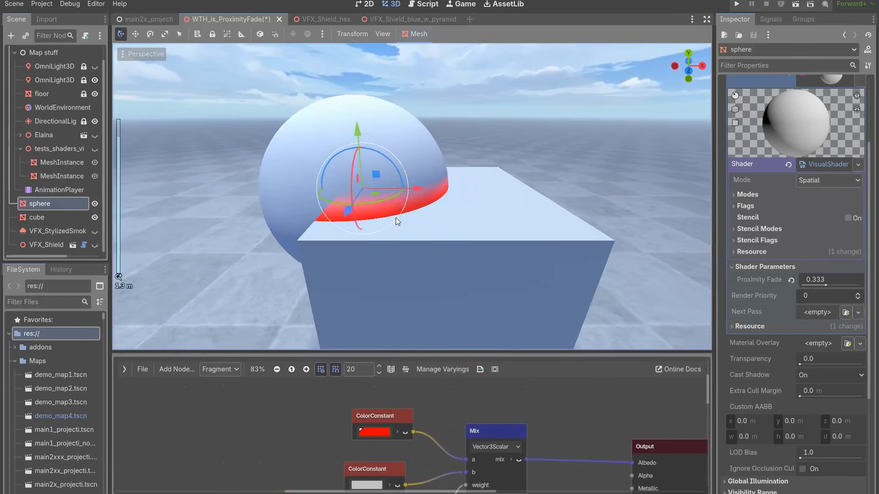
{"action": "middle_click_drag", "start_coordinate": [396, 218], "coordinate": [522, 159], "text": "shift"}
{"action": "scroll", "coordinate": [439, 206], "scroll_direction": "down", "scroll_amount": 5}
{"action": "left_click_drag", "start_coordinate": [478, 148], "coordinate": [323, 190]}
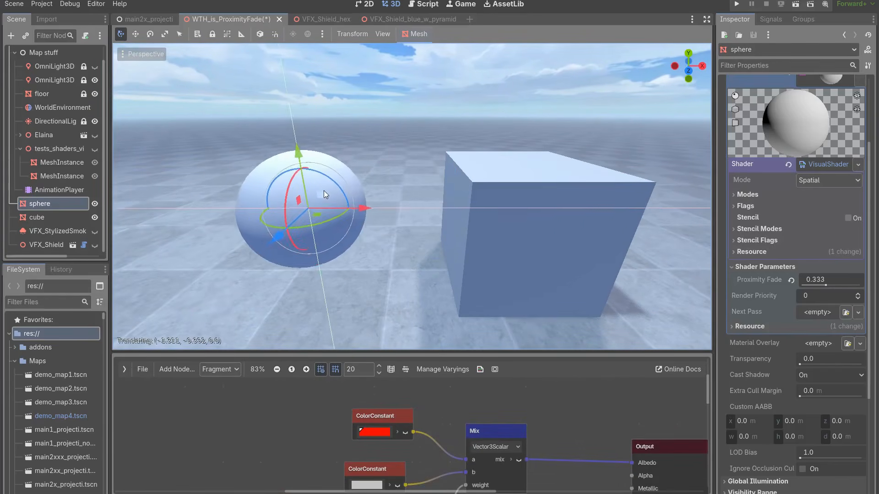
{"action": "mouse_move", "coordinate": [449, 224]}
{"action": "middle_mouse_down", "text": "shift"}
{"action": "mouse_move", "coordinate": [485, 224]}
{"action": "mouse_move", "coordinate": [450, 233]}
{"action": "middle_mouse_up", "text": "shift"}
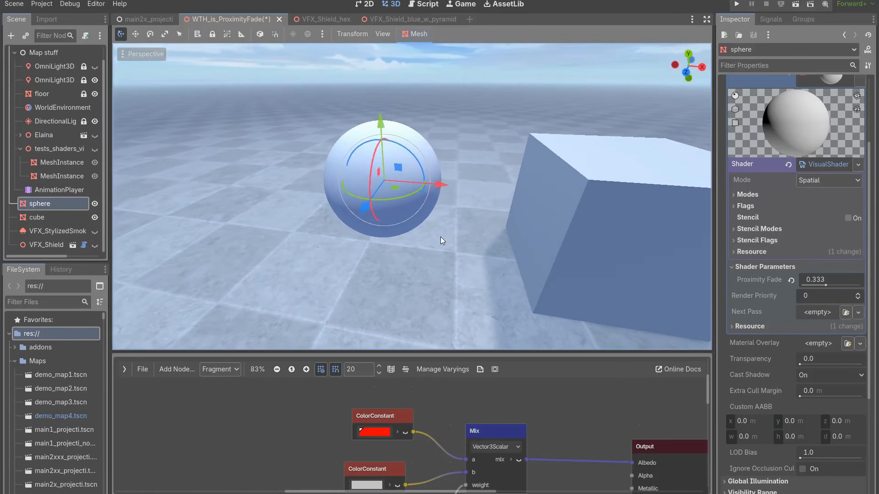
{"action": "middle_click_drag", "start_coordinate": [423, 248], "coordinate": [412, 253], "text": "shift"}
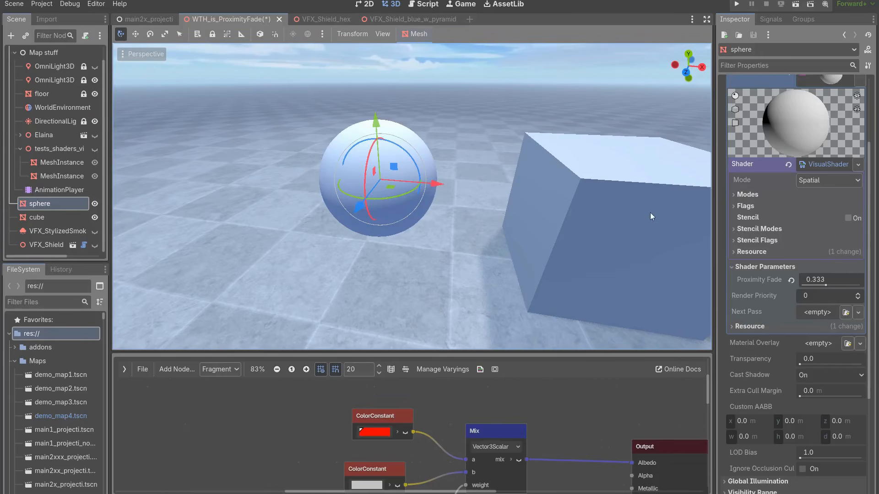
Expand the shader's Modes and Flags settings and try the Depth Prepass Alpha flag, switching it on and back off.
{"action": "left_click", "coordinate": [746, 207]}
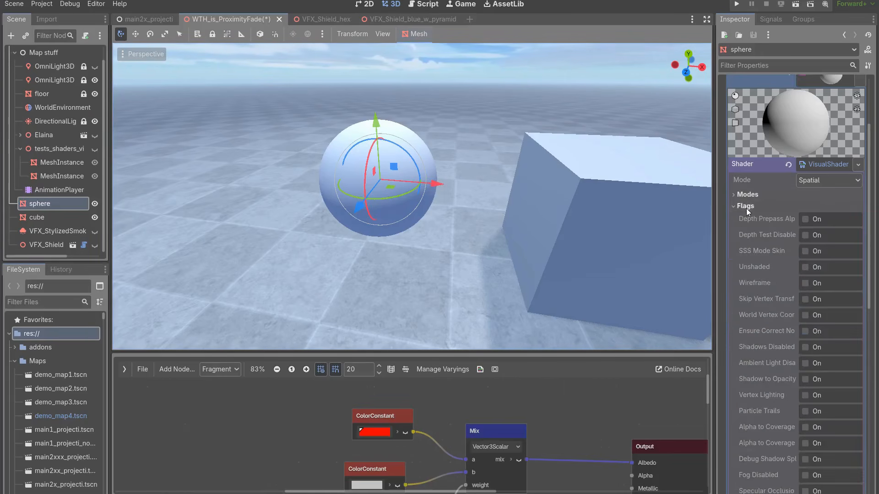
{"action": "left_click", "coordinate": [769, 196]}
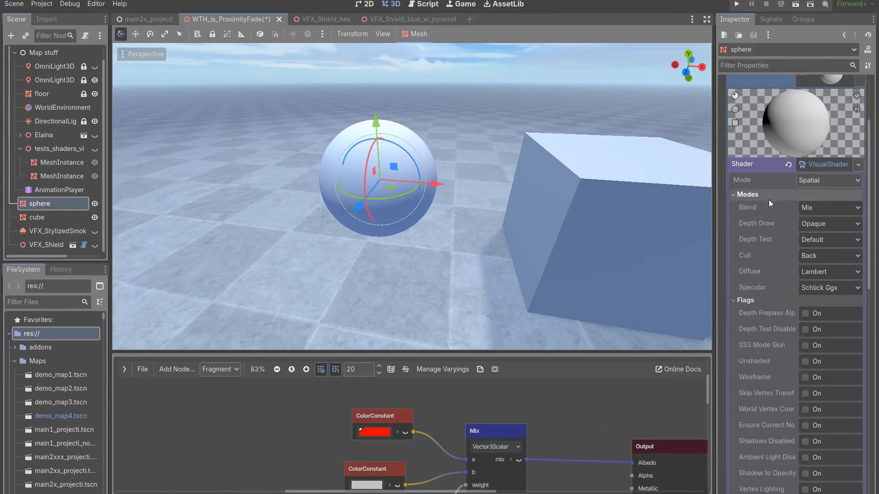
{"action": "left_click", "coordinate": [805, 314]}
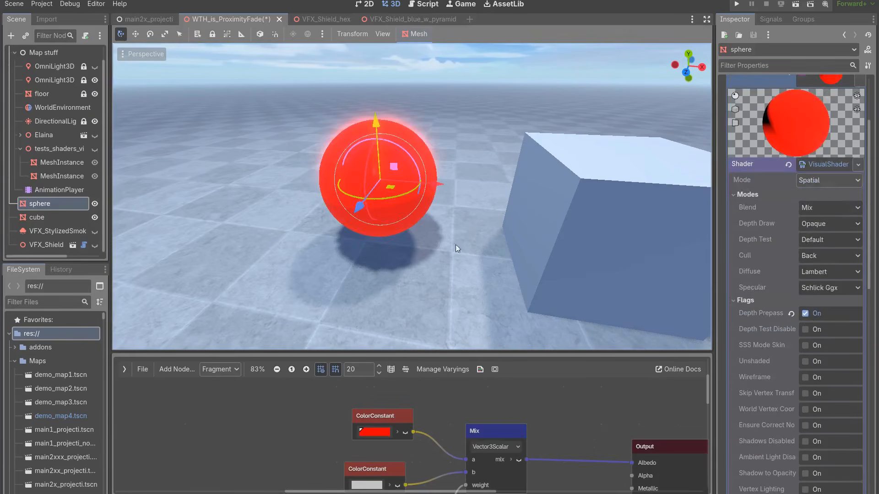
{"action": "left_click", "coordinate": [809, 313]}
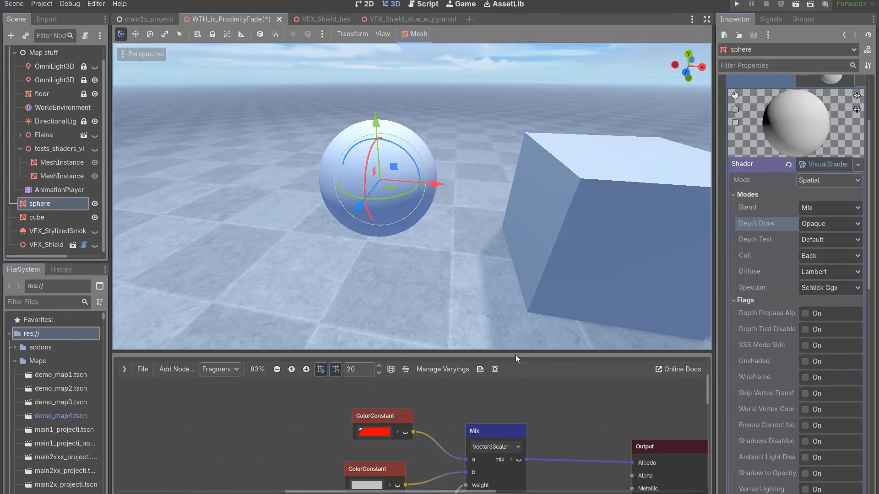
Review the ProximityFade node in the shader graph, collapse the shader editor and deselect the sphere.
{"action": "left_click_drag", "start_coordinate": [515, 353], "coordinate": [513, 209]}
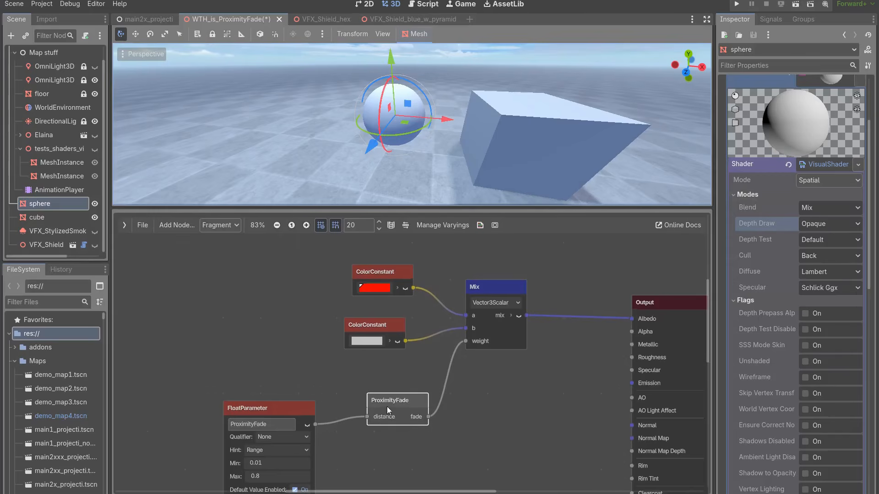
{"action": "left_click_drag", "start_coordinate": [465, 210], "coordinate": [497, 380]}
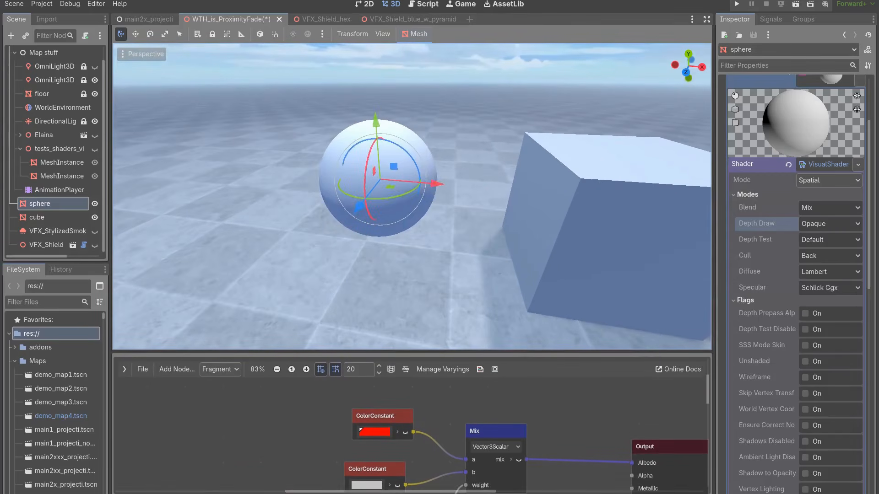
{"action": "left_click", "coordinate": [414, 493]}
{"action": "scroll", "coordinate": [484, 332], "scroll_direction": "up", "scroll_amount": 3}
{"action": "scroll", "coordinate": [484, 331], "scroll_direction": "down", "scroll_amount": 4}
{"action": "middle_click_drag", "start_coordinate": [484, 334], "coordinate": [496, 329]}
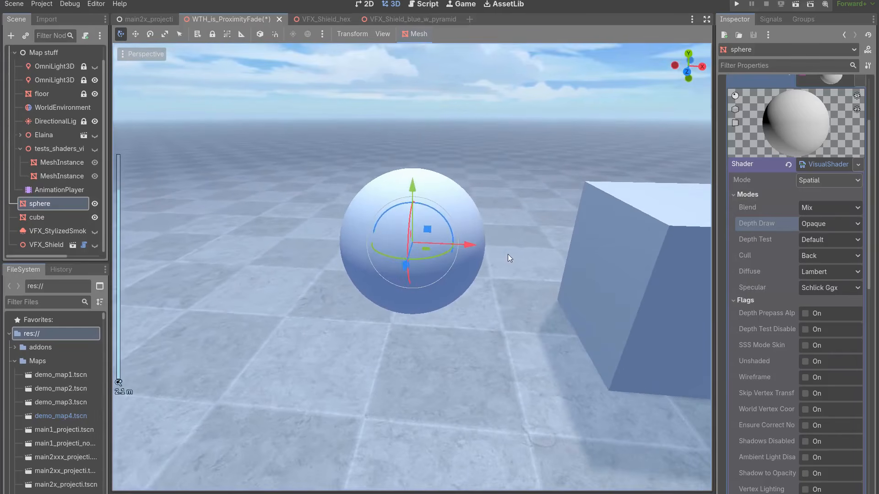
{"action": "left_click", "coordinate": [507, 255]}
{"action": "middle_click_drag", "start_coordinate": [459, 302], "coordinate": [470, 300]}
{"action": "scroll", "coordinate": [312, 229], "scroll_direction": "down", "scroll_amount": 1}
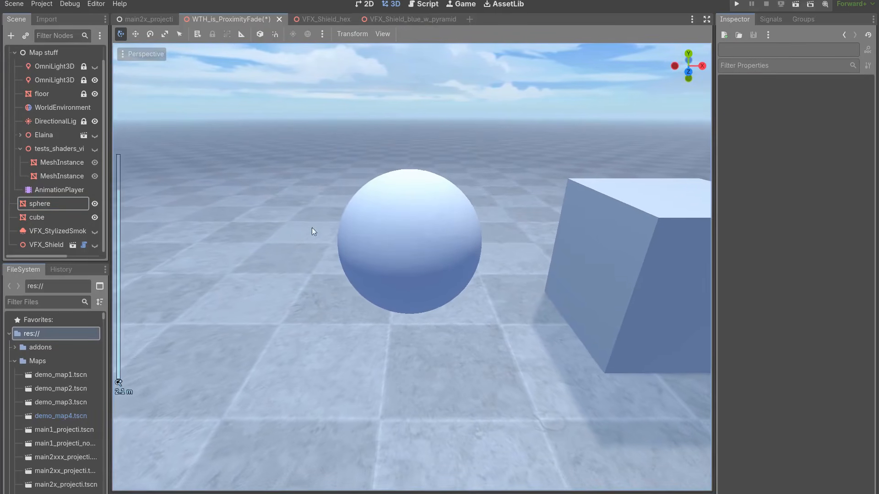
Make the VFX_StylizedSmoke particle effect visible in the scene and select its node.
{"action": "middle_click_drag", "start_coordinate": [298, 258], "coordinate": [361, 271], "text": "shift"}
{"action": "scroll", "coordinate": [324, 263], "scroll_direction": "down", "scroll_amount": 2}
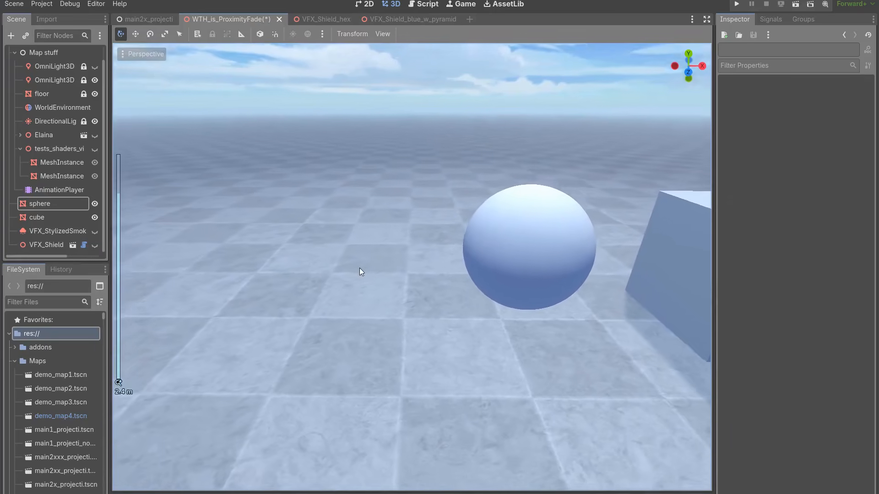
{"action": "left_click", "coordinate": [95, 231]}
{"action": "left_click", "coordinate": [84, 231]}
{"action": "scroll", "coordinate": [424, 257], "scroll_direction": "down", "scroll_amount": 4}
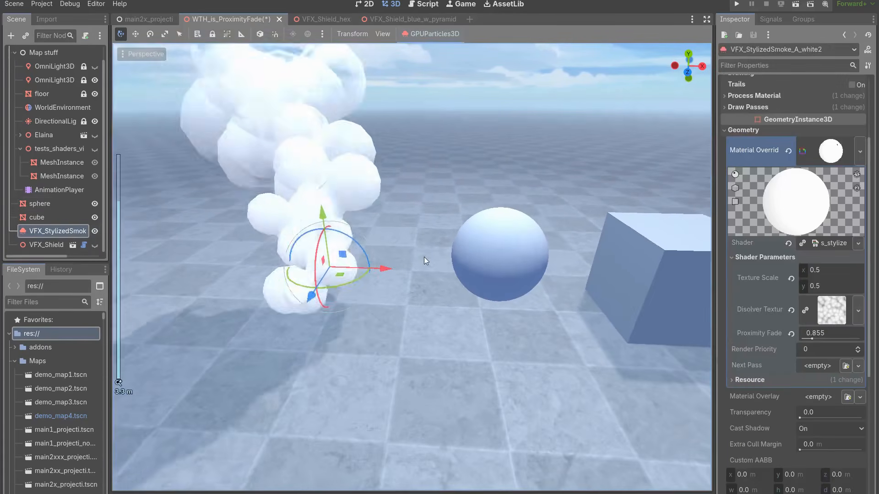
Lower the smoke effect towards the floor and examine up close where the smoke meets the ground.
{"action": "mouse_move", "coordinate": [424, 258]}
{"action": "middle_mouse_down"}
{"action": "mouse_move", "coordinate": [389, 264]}
{"action": "mouse_move", "coordinate": [440, 273]}
{"action": "mouse_move", "coordinate": [418, 246]}
{"action": "middle_mouse_up"}
{"action": "scroll", "coordinate": [361, 264], "scroll_direction": "up", "scroll_amount": 4}
{"action": "scroll", "coordinate": [441, 272], "scroll_direction": "up", "scroll_amount": 2}
{"action": "scroll", "coordinate": [418, 246], "scroll_direction": "up", "scroll_amount": 2}
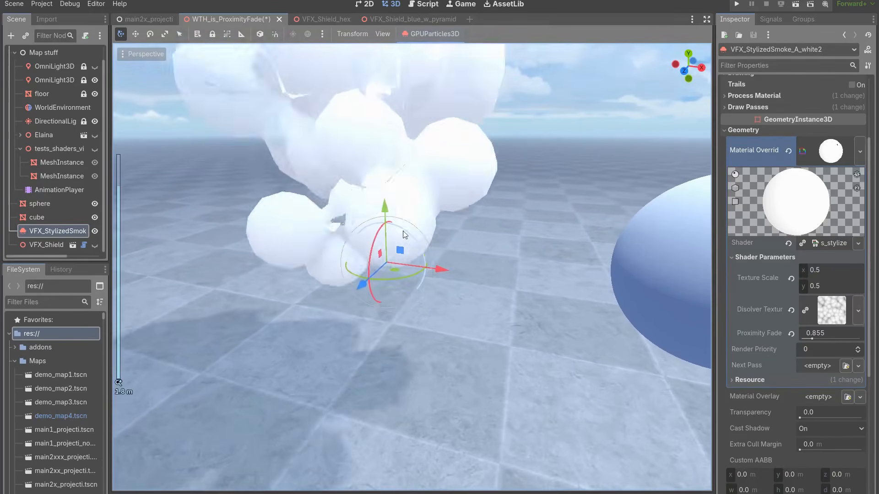
{"action": "left_click_drag", "start_coordinate": [381, 208], "coordinate": [388, 315]}
{"action": "scroll", "coordinate": [403, 329], "scroll_direction": "up", "scroll_amount": 1}
{"action": "middle_click_drag", "start_coordinate": [403, 330], "coordinate": [397, 292], "text": "shift"}
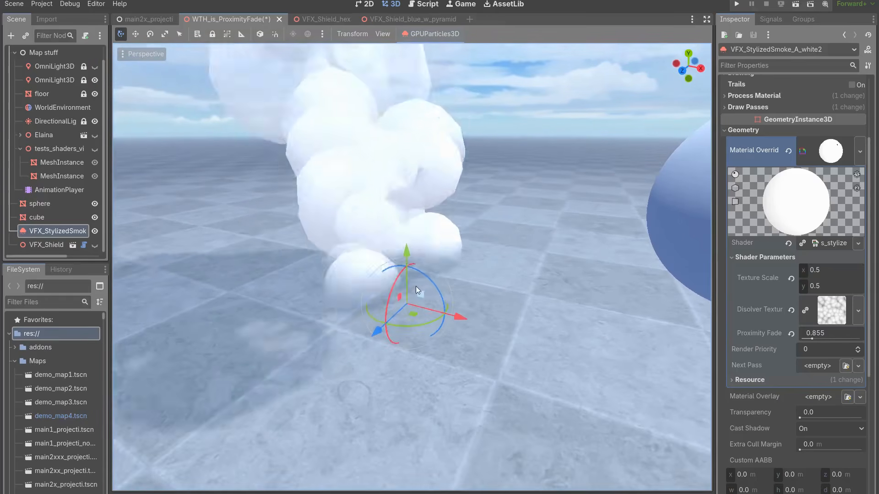
{"action": "scroll", "coordinate": [416, 286], "scroll_direction": "up", "scroll_amount": 2}
{"action": "scroll", "coordinate": [413, 276], "scroll_direction": "down", "scroll_amount": 3}
{"action": "scroll", "coordinate": [413, 275], "scroll_direction": "up", "scroll_amount": 2}
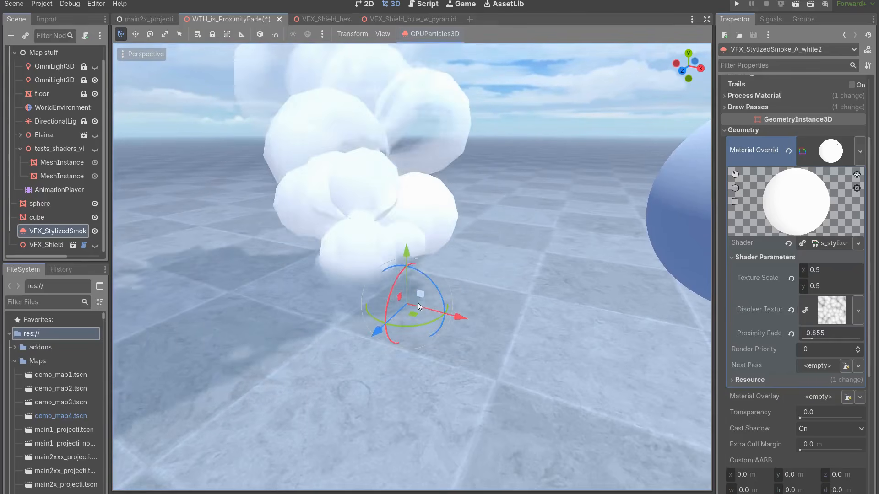
Open the smoke material's shader graph and enlarge it to examine the ProximityFade node's connection to the Multiply node.
{"action": "left_click", "coordinate": [827, 244]}
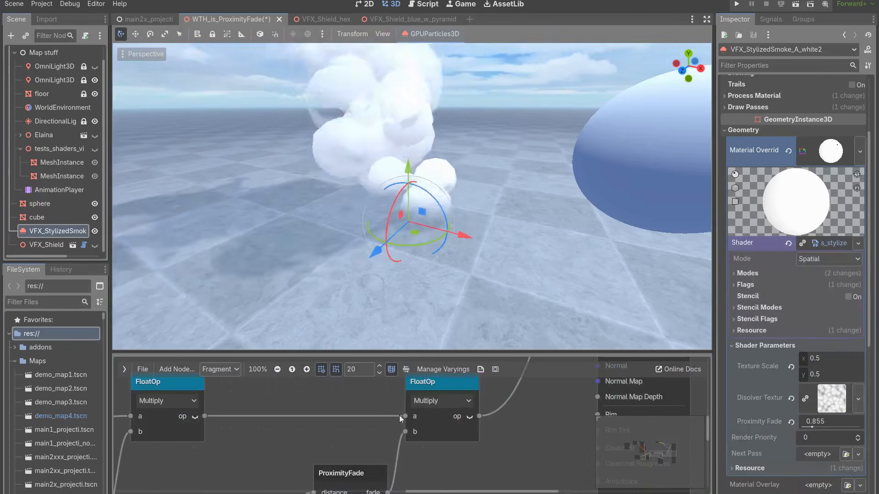
{"action": "left_click_drag", "start_coordinate": [461, 297], "coordinate": [462, 197]}
{"action": "scroll", "coordinate": [502, 348], "scroll_direction": "down", "scroll_amount": 2}
{"action": "scroll", "coordinate": [463, 340], "scroll_direction": "up", "scroll_amount": 1}
{"action": "scroll", "coordinate": [462, 339], "scroll_direction": "up", "scroll_amount": 3}
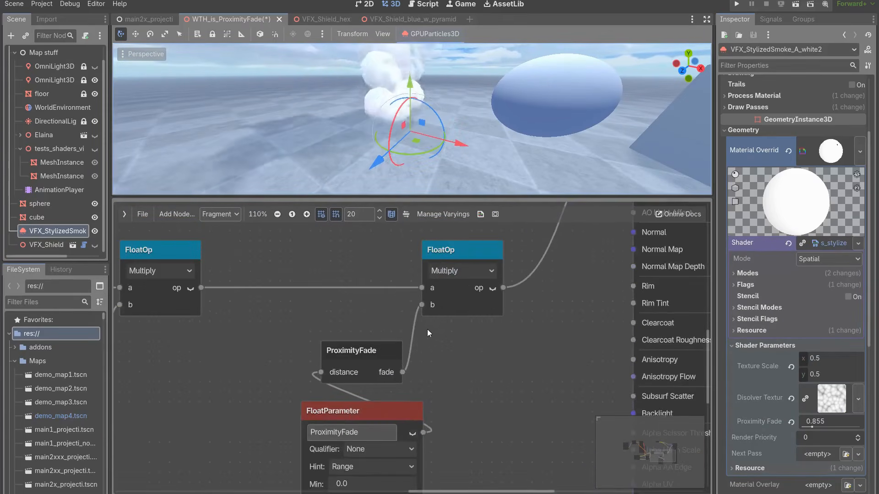
Disconnect ProximityFade's fade output from the Multiply node's b input and inspect the smoke without it.
{"action": "left_click_drag", "start_coordinate": [420, 305], "coordinate": [401, 311]}
{"action": "left_click", "coordinate": [261, 493]}
{"action": "scroll", "coordinate": [420, 329], "scroll_direction": "up", "scroll_amount": 1}
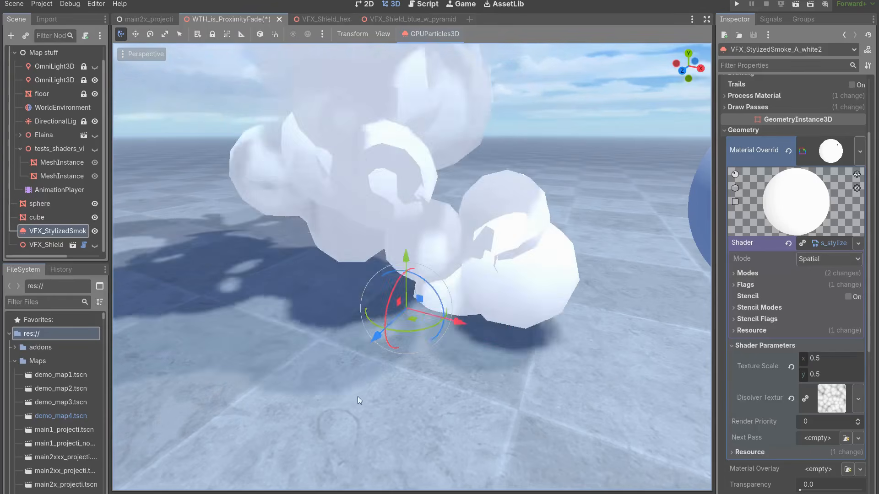
Reconnect ProximityFade's fade output to the Multiply node's b input and check the smoke against the floor.
{"action": "left_click", "coordinate": [335, 493]}
{"action": "left_click_drag", "start_coordinate": [403, 373], "coordinate": [422, 304]}
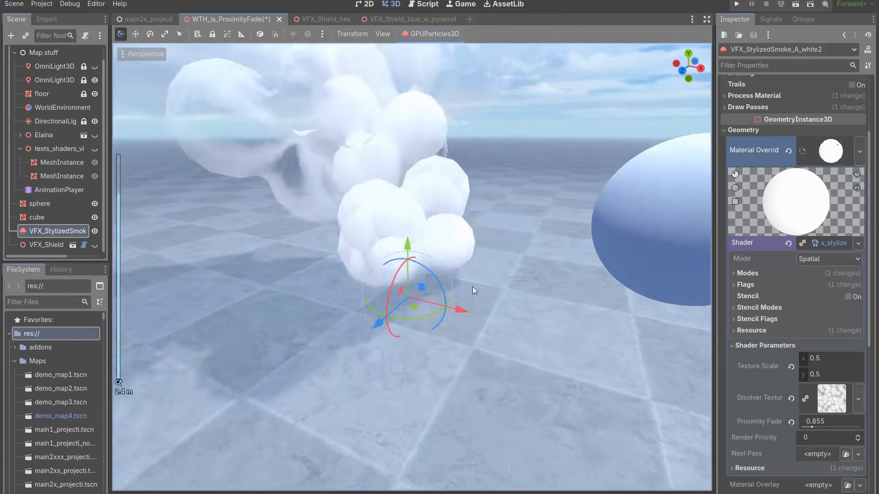
{"action": "scroll", "coordinate": [473, 286], "scroll_direction": "down", "scroll_amount": 3}
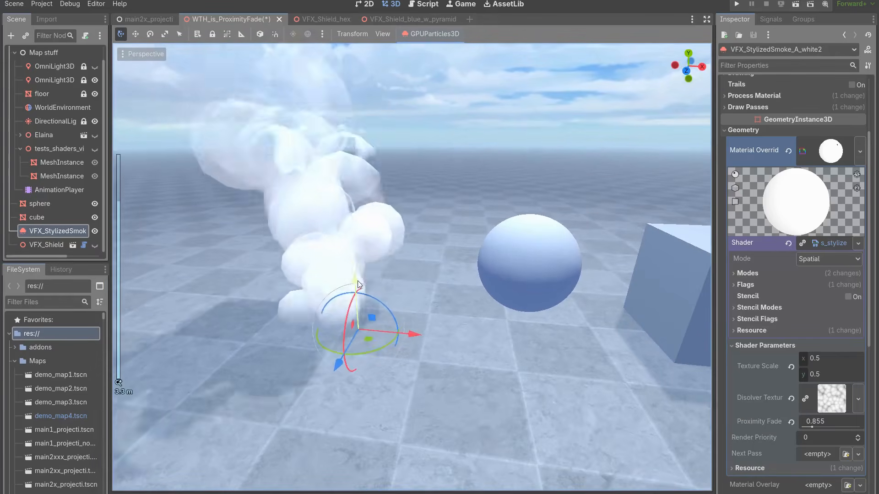
Raise the smoke effect back up from the floor and deselect it.
{"action": "left_click_drag", "start_coordinate": [357, 281], "coordinate": [351, 217]}
{"action": "scroll", "coordinate": [493, 259], "scroll_direction": "down", "scroll_amount": 4}
{"action": "middle_click_drag", "start_coordinate": [498, 269], "coordinate": [446, 289], "text": "shift"}
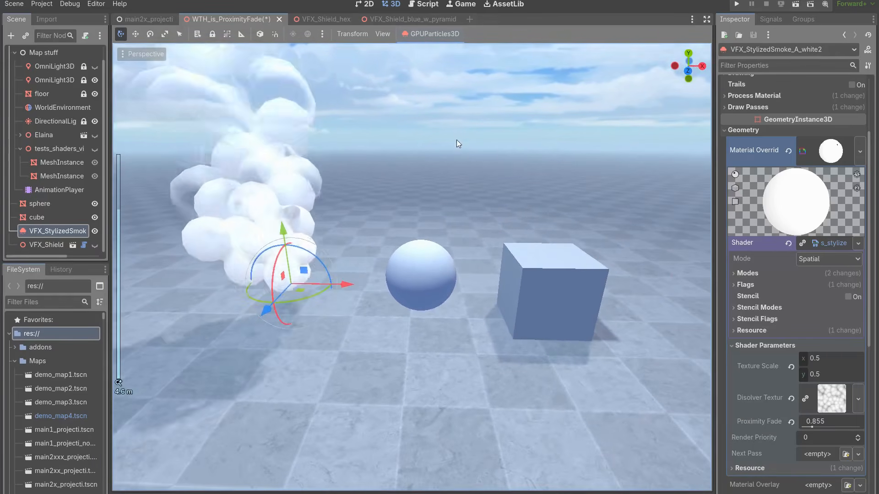
{"action": "left_click", "coordinate": [452, 120]}
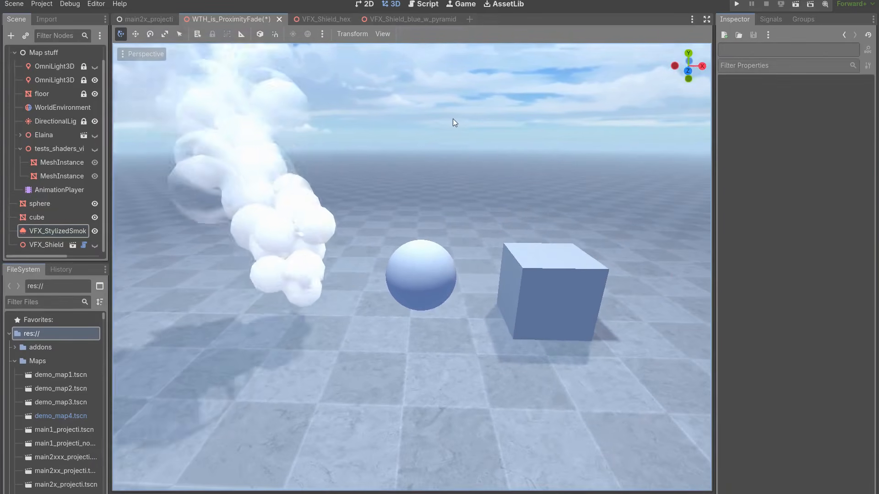
Make the VFX_Shield effect visible, select it and bring it into close view beside the cube.
{"action": "left_click", "coordinate": [95, 245]}
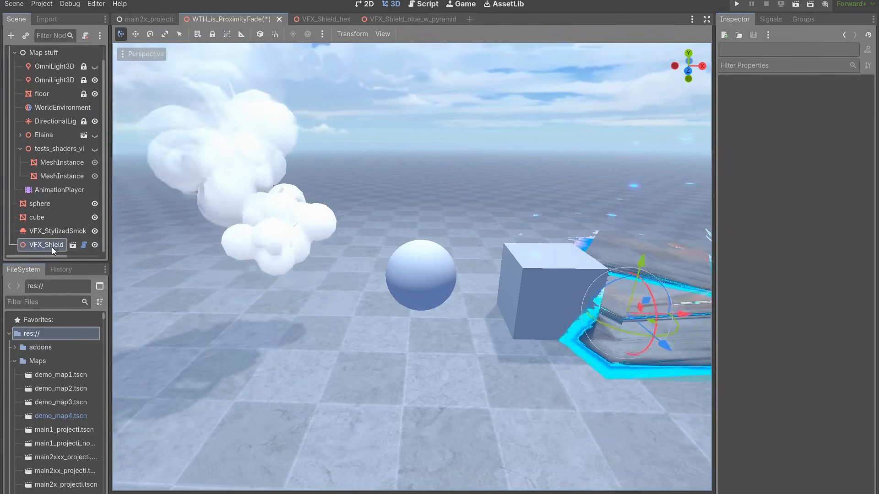
{"action": "double_click", "coordinate": [51, 248]}
{"action": "scroll", "coordinate": [456, 263], "scroll_direction": "up", "scroll_amount": 4}
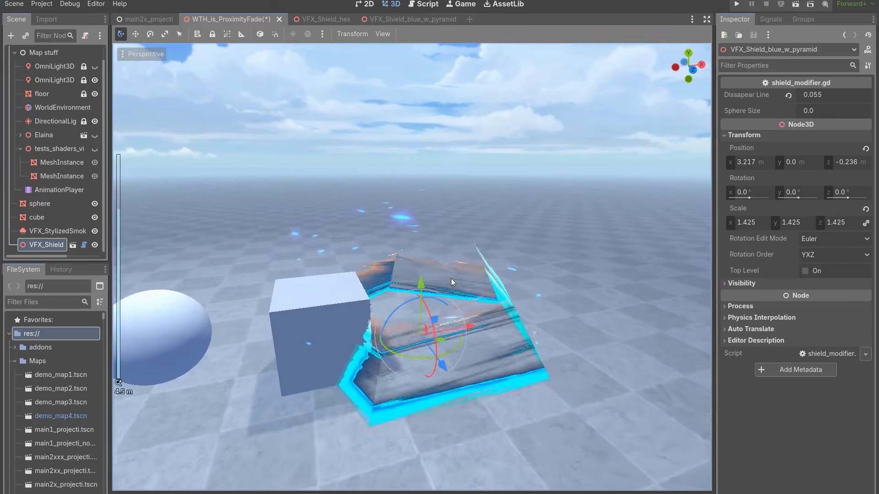
{"action": "middle_click_drag", "start_coordinate": [452, 279], "coordinate": [481, 284]}
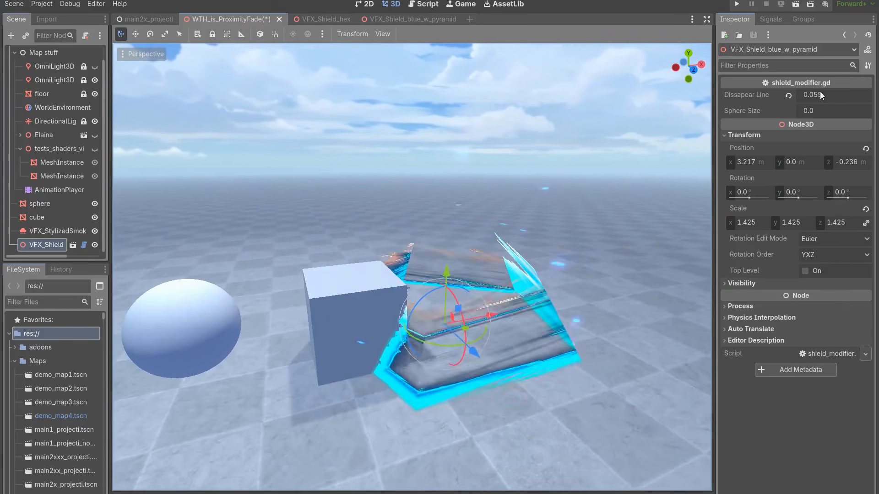
Set the pyramid shield's Dissapear Line to 0.855 and inspect the shield from several distances.
{"action": "left_click_drag", "start_coordinate": [812, 94], "coordinate": [877, 95]}
{"action": "middle_click_drag", "start_coordinate": [497, 311], "coordinate": [460, 325]}
{"action": "scroll", "coordinate": [488, 317], "scroll_direction": "down", "scroll_amount": 4}
{"action": "scroll", "coordinate": [462, 322], "scroll_direction": "up", "scroll_amount": 4}
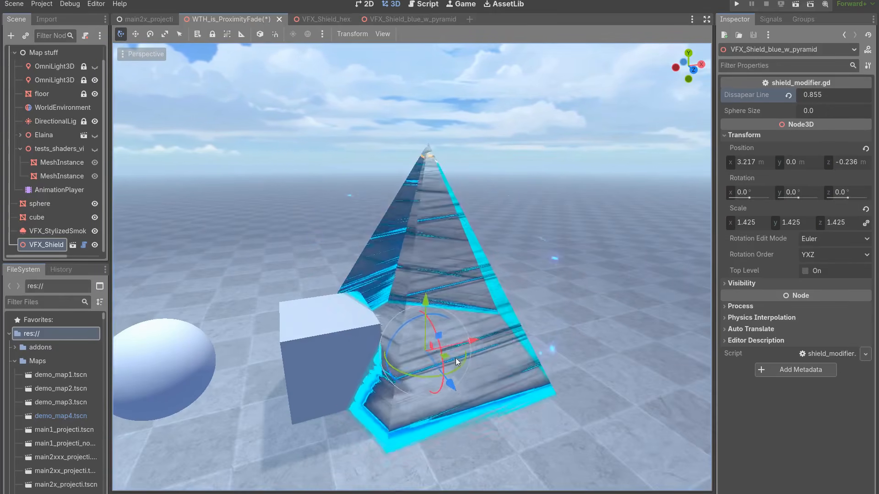
Move the pyramid shield slightly closer to the cube and adjust its height above the floor.
{"action": "left_click_drag", "start_coordinate": [452, 358], "coordinate": [434, 360]}
{"action": "left_click_drag", "start_coordinate": [420, 311], "coordinate": [419, 339]}
{"action": "middle_click_drag", "start_coordinate": [449, 314], "coordinate": [475, 286]}
Try rotating the pyramid shield 44.3° about the X axis, inspect its intersection edges and undo the rotation.
{"action": "left_click_drag", "start_coordinate": [463, 290], "coordinate": [400, 288]}
{"action": "scroll", "coordinate": [401, 290], "scroll_direction": "up", "scroll_amount": 4}
{"action": "scroll", "coordinate": [402, 292], "scroll_direction": "down", "scroll_amount": 5}
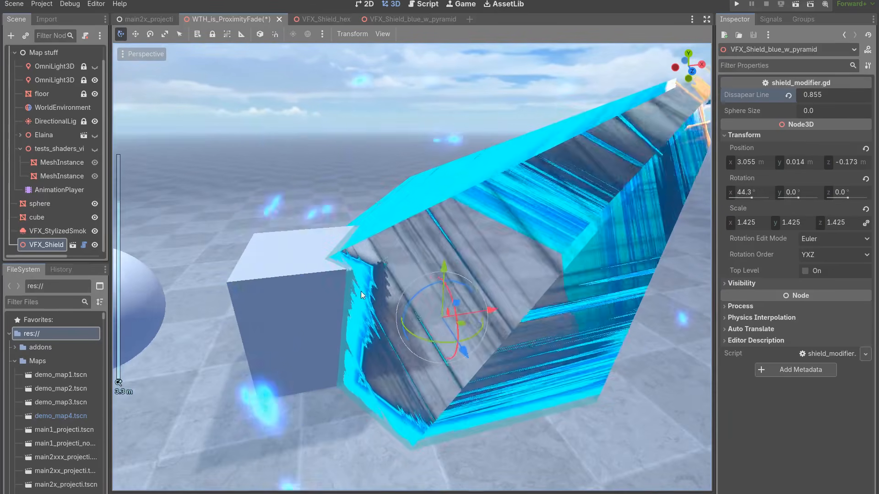
{"action": "key", "text": "ctrl+z"}
Reset the water plane's Edge Foam Intensity to its default of 4.
{"action": "mouse_move", "coordinate": [512, 281]}
{"action": "middle_mouse_down"}
{"action": "mouse_move", "coordinate": [502, 302]}
{"action": "mouse_move", "coordinate": [489, 276]}
{"action": "mouse_move", "coordinate": [500, 286]}
{"action": "middle_mouse_up"}
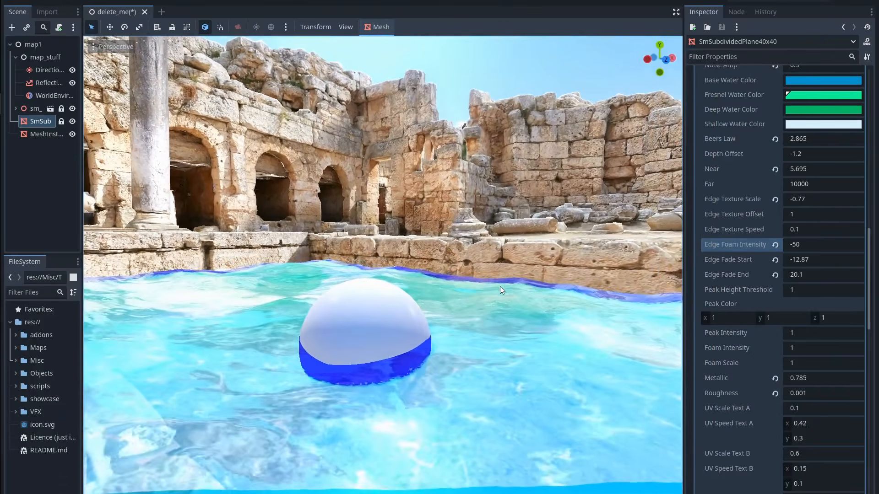
{"action": "left_click", "coordinate": [775, 245]}
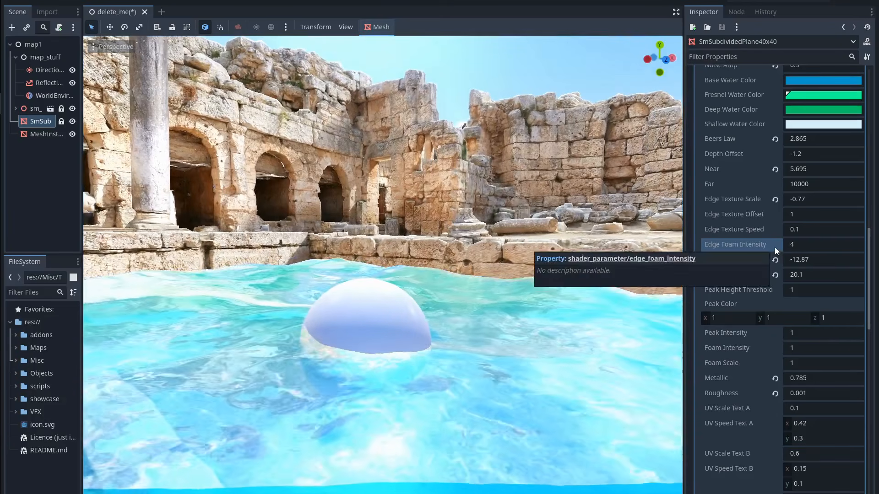
{"action": "key", "text": "ctrl+z"}
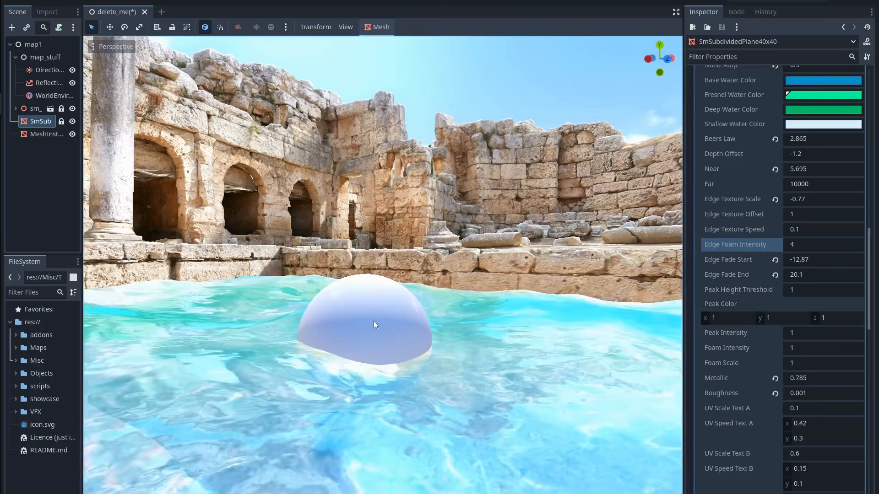
Select the sphere floating in the water and move it upward.
{"action": "left_click", "coordinate": [373, 321]}
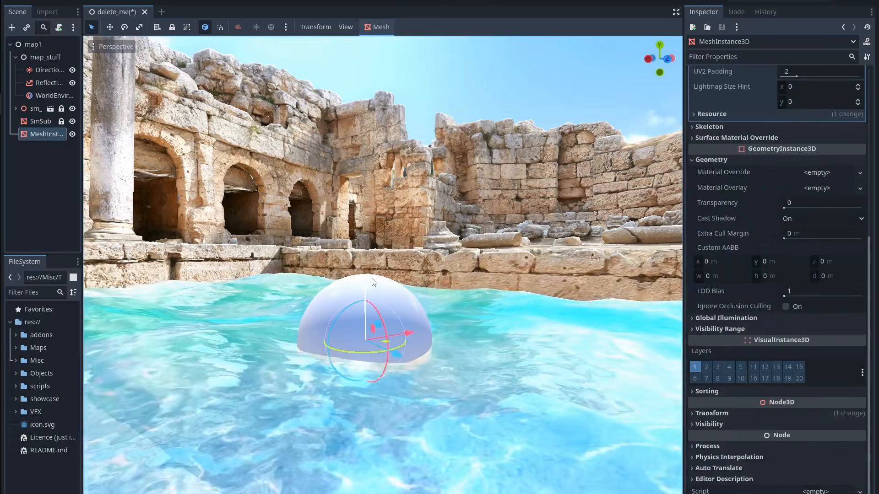
{"action": "left_click_drag", "start_coordinate": [365, 285], "coordinate": [359, 240]}
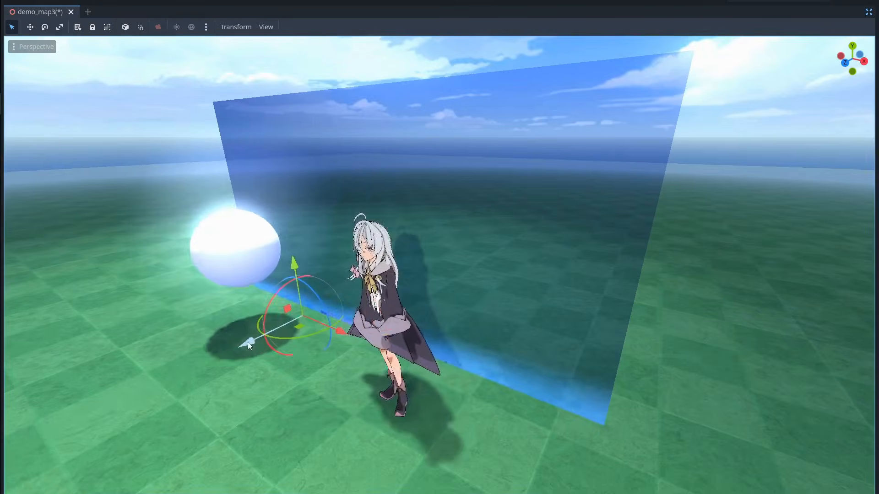
Shift the selected object beside the translucent blue wall, and the figure at the purple portal, along the Z axis.
{"action": "mouse_move", "coordinate": [257, 337]}
{"action": "left_mouse_down"}
{"action": "mouse_move", "coordinate": [366, 298]}
{"action": "mouse_move", "coordinate": [271, 343]}
{"action": "left_mouse_up"}
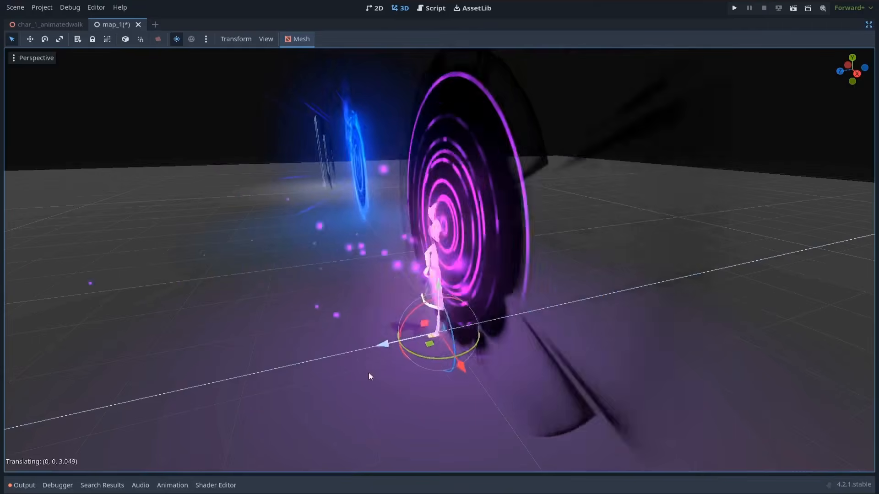
{"action": "mouse_move", "coordinate": [369, 372]}
{"action": "left_mouse_down"}
{"action": "mouse_move", "coordinate": [209, 416]}
{"action": "mouse_move", "coordinate": [378, 371]}
{"action": "left_mouse_up"}
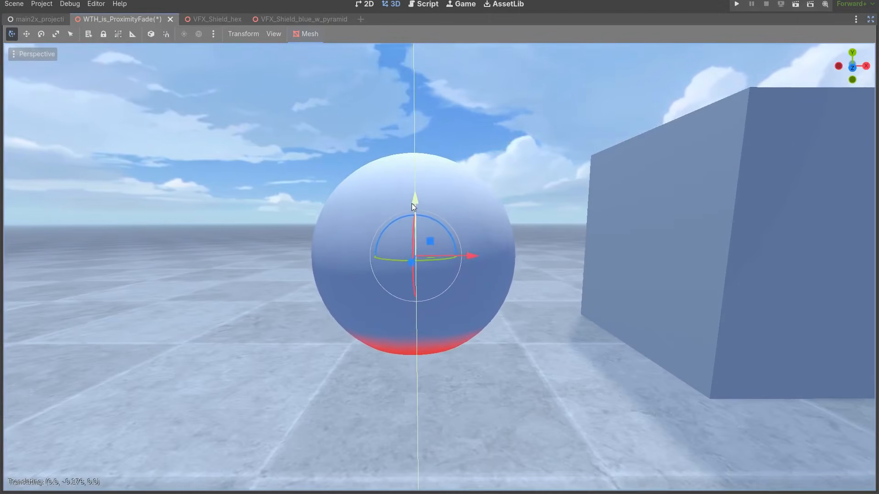
Lower the sphere beside the cube further into the floor.
{"action": "left_click_drag", "start_coordinate": [411, 203], "coordinate": [404, 359]}
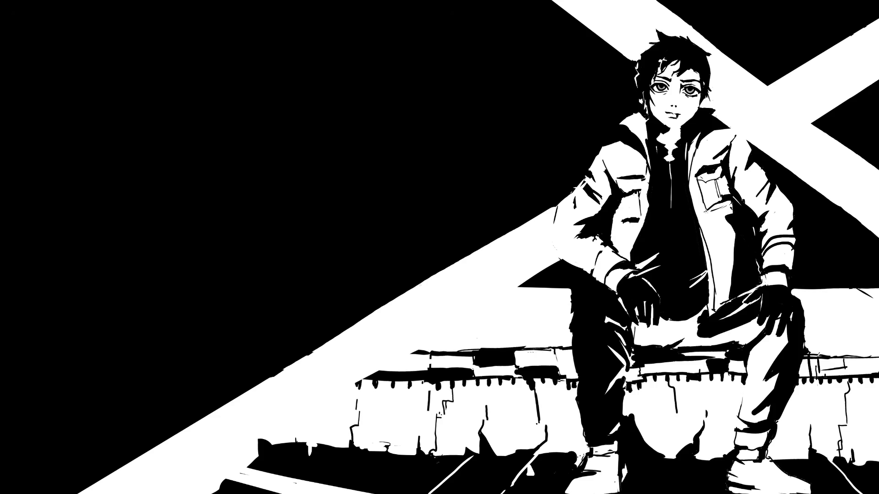